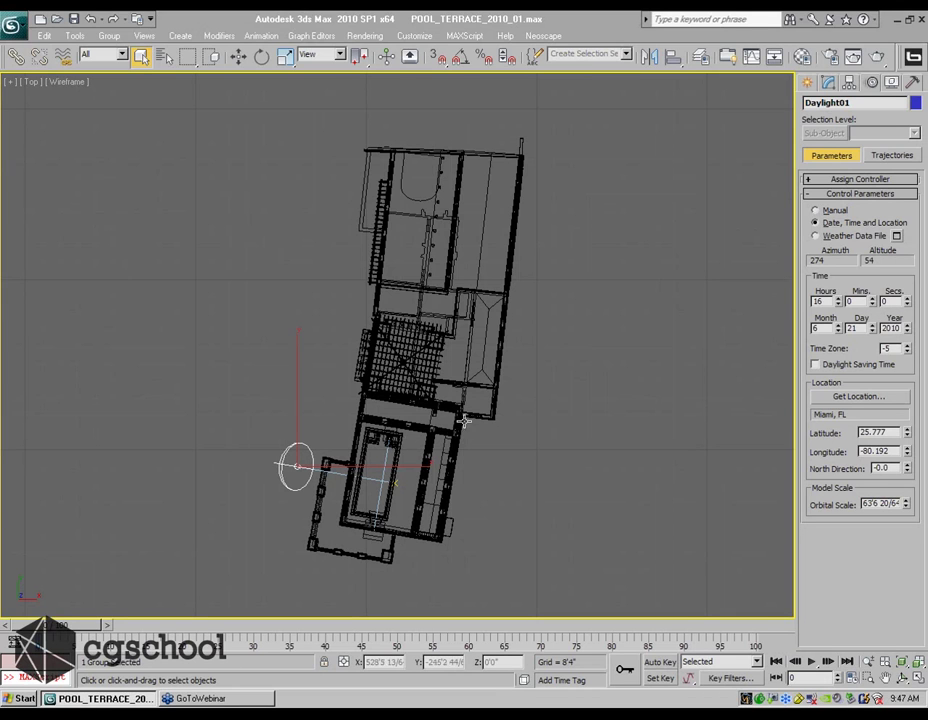
Pan the Top view of the terrace plan, then switch it to the _VW_POOL_TERRACE camera view
{"action": "middle_click_drag", "start_coordinate": [463, 421], "coordinate": [455, 416]}
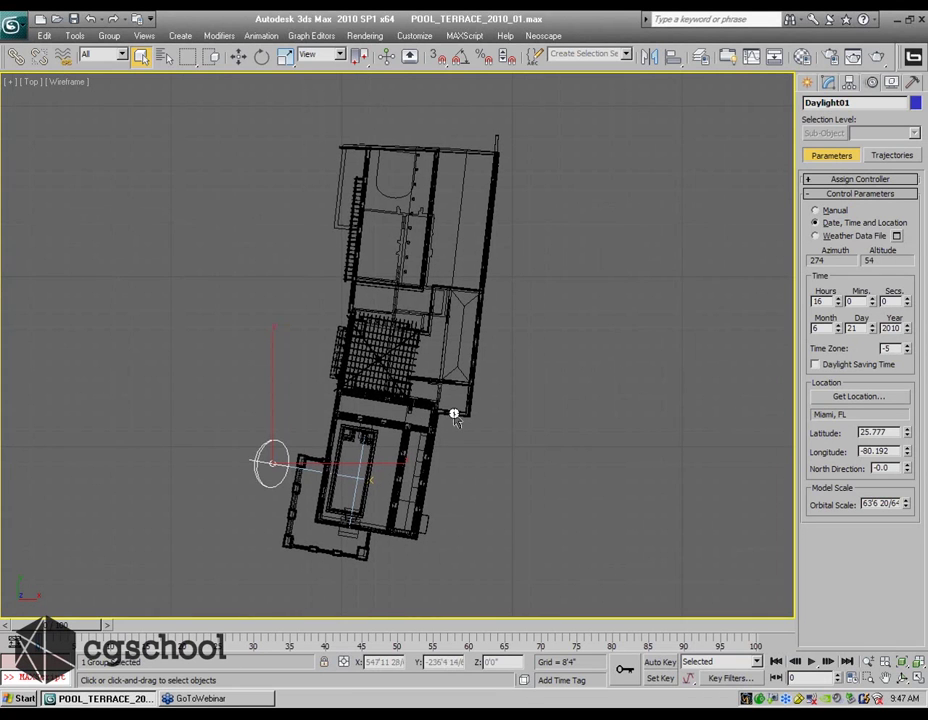
{"action": "key", "text": "c"}
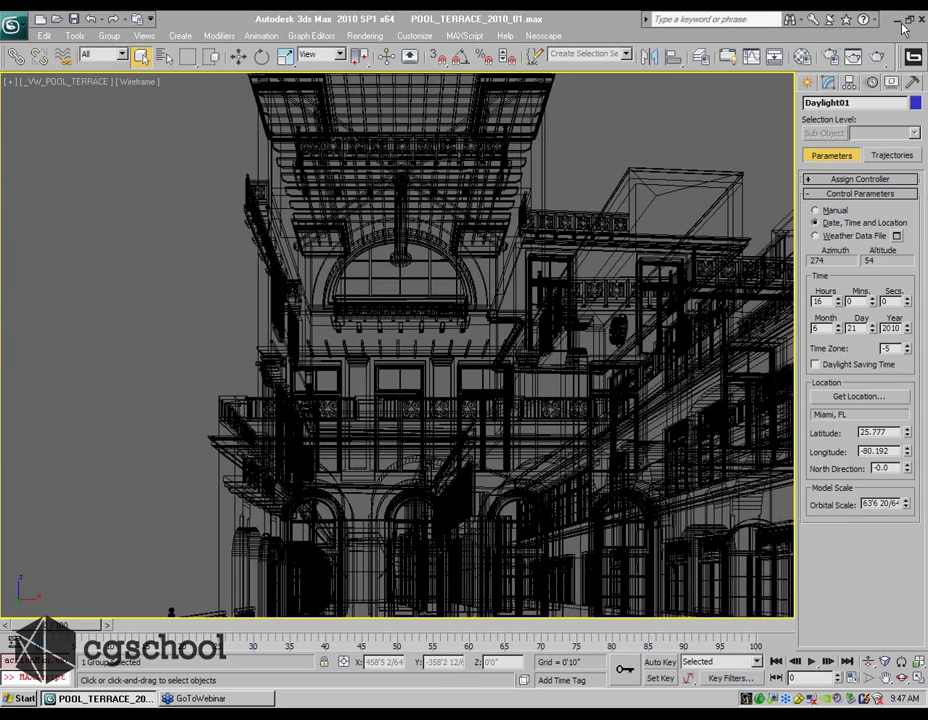
Select the _VW_POOL_TERRACE camera and show its VRayPhysicalCamera parameters (f-number 16.0, shutter 0.25)
{"action": "left_click", "coordinate": [11, 82]}
{"action": "left_click", "coordinate": [126, 200]}
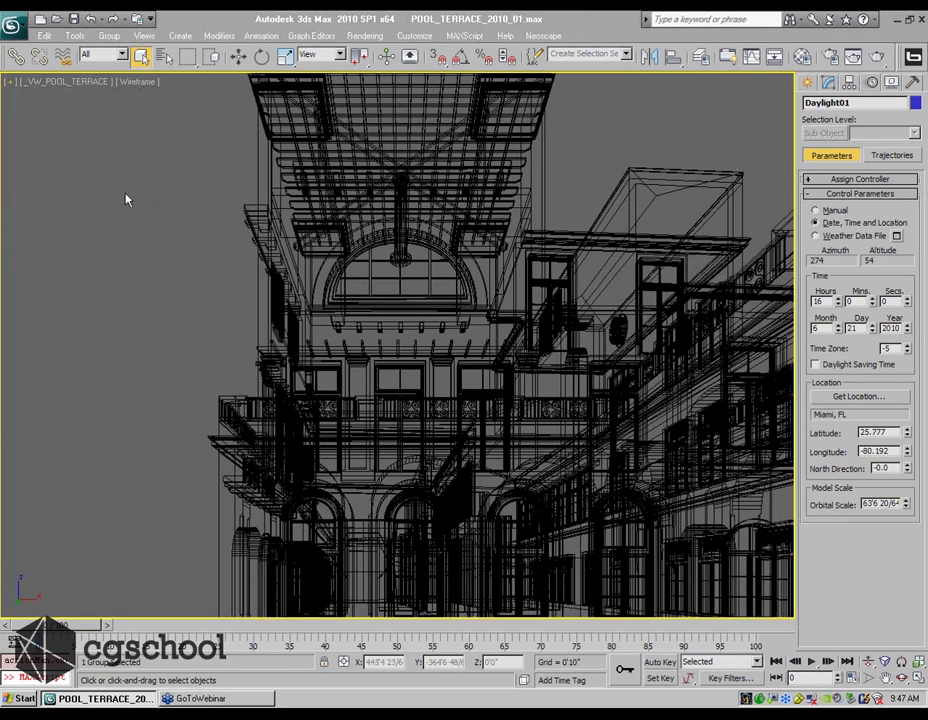
{"action": "left_click", "coordinate": [11, 82]}
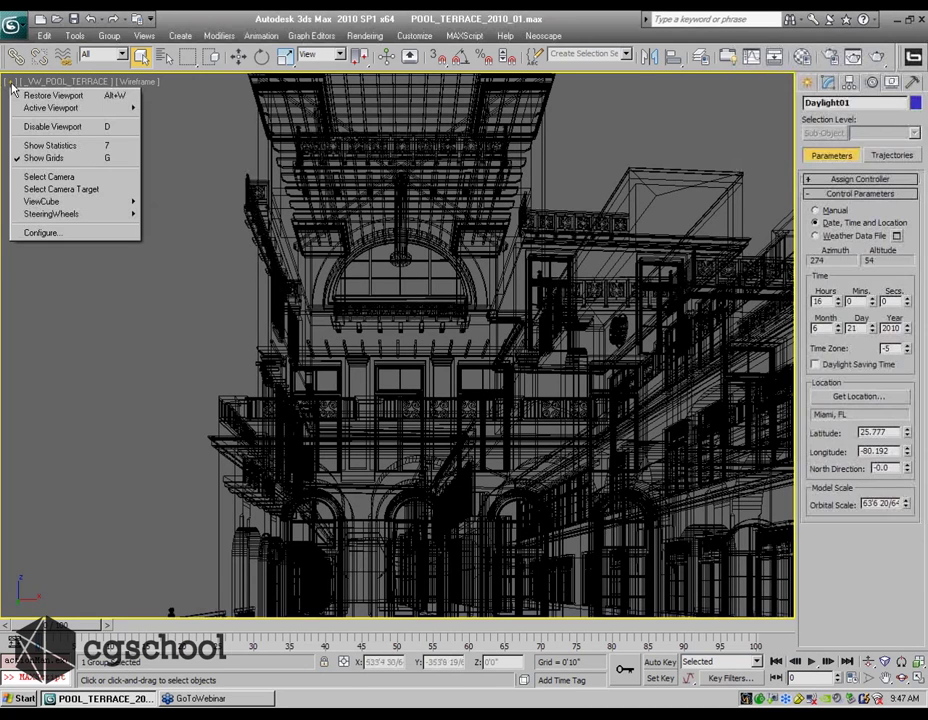
{"action": "left_click", "coordinate": [50, 177]}
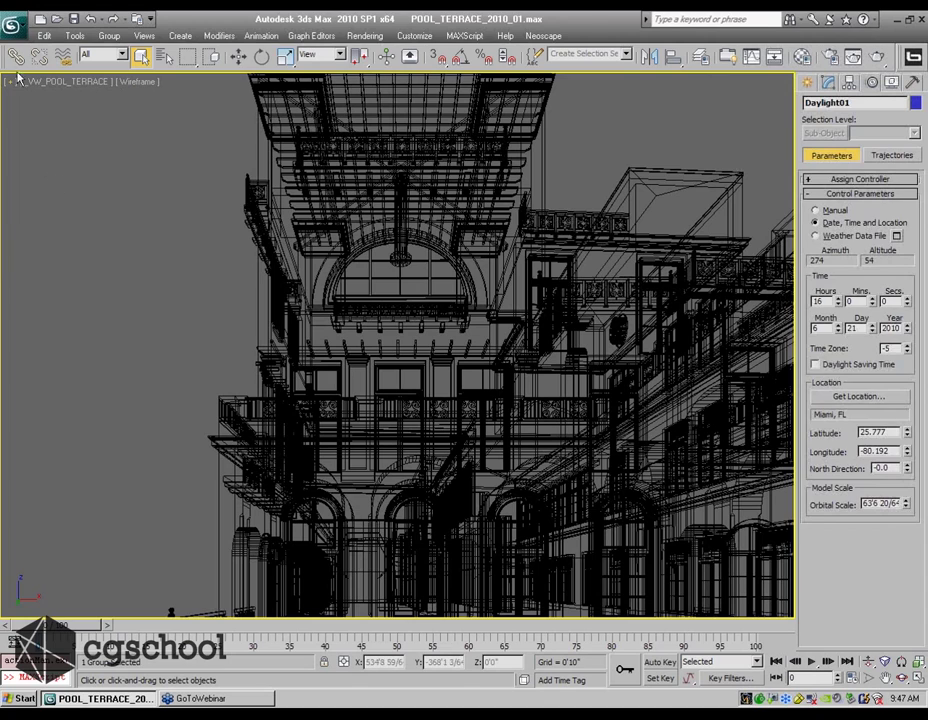
{"action": "left_click", "coordinate": [829, 82]}
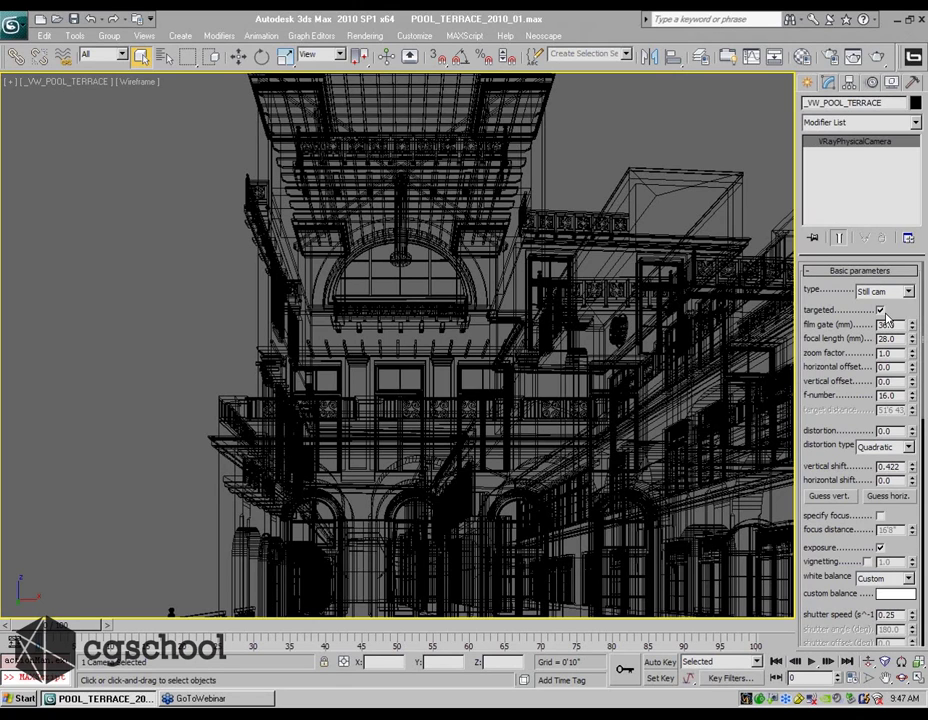
{"action": "scroll", "coordinate": [875, 345], "scroll_direction": "down", "scroll_amount": 3}
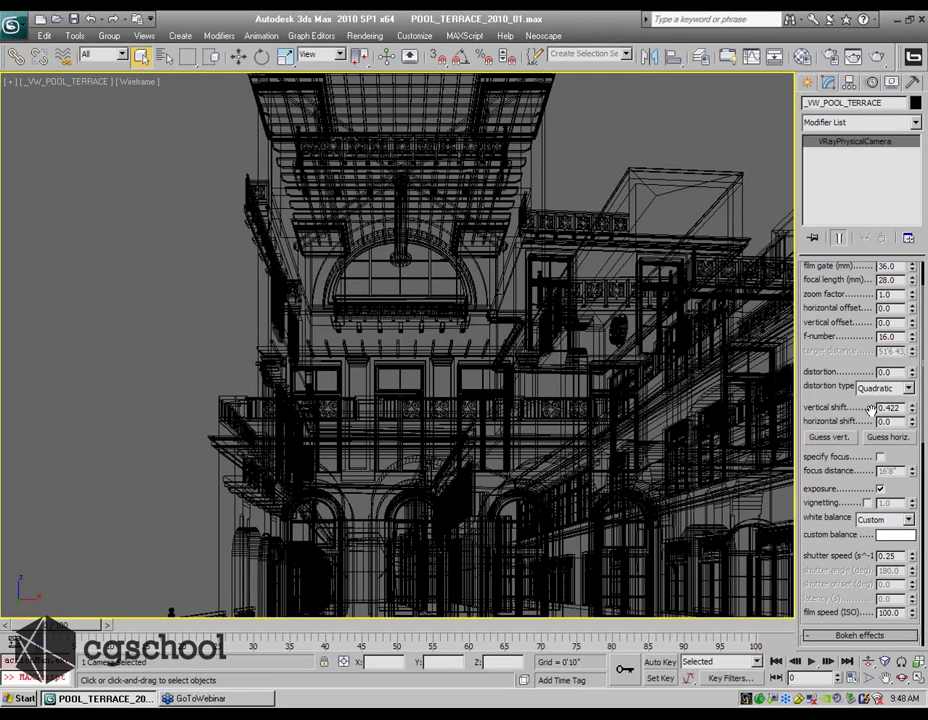
Zero the camera's vertical shift, restore 0.422 with Guess vert., and turn on the safe frame
{"action": "left_click", "coordinate": [9, 81]}
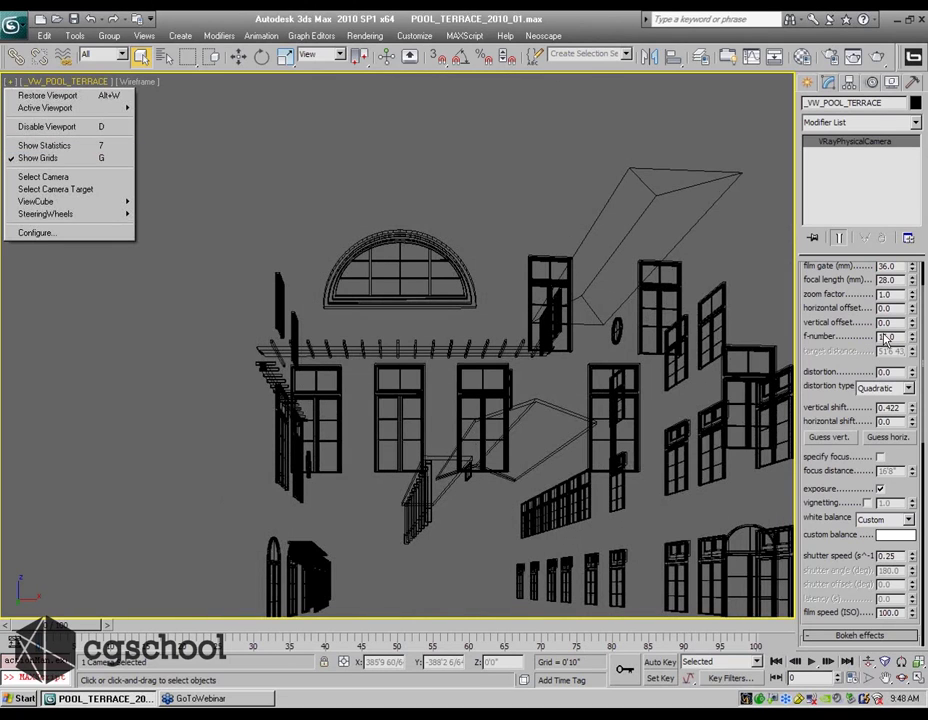
{"action": "left_click", "coordinate": [889, 407]}
{"action": "double_click", "coordinate": [889, 407]}
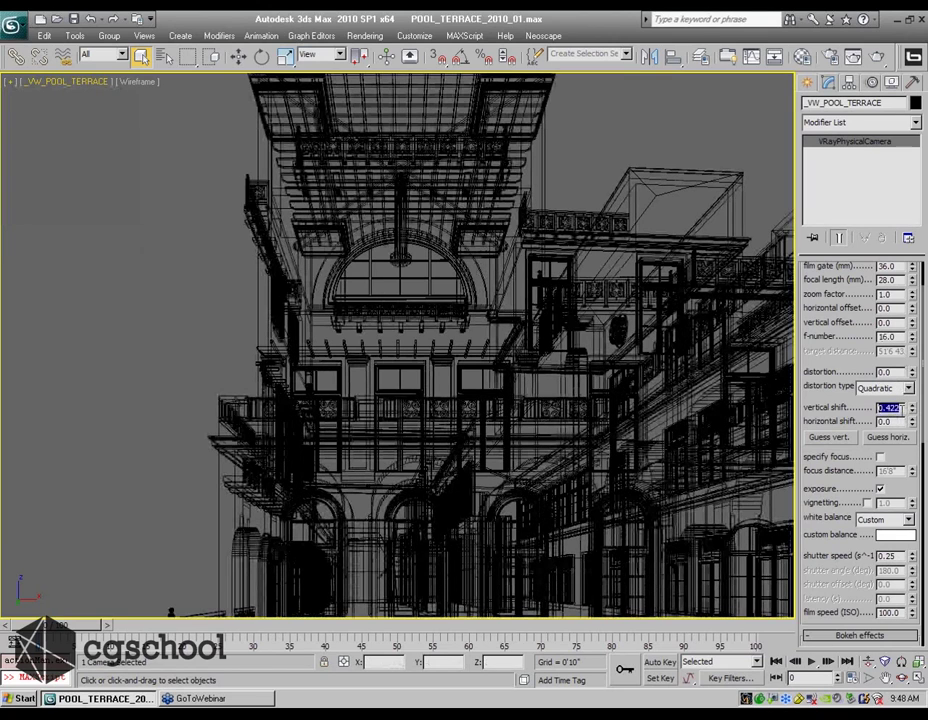
{"action": "type", "text": "0"}
{"action": "key", "text": "Return"}
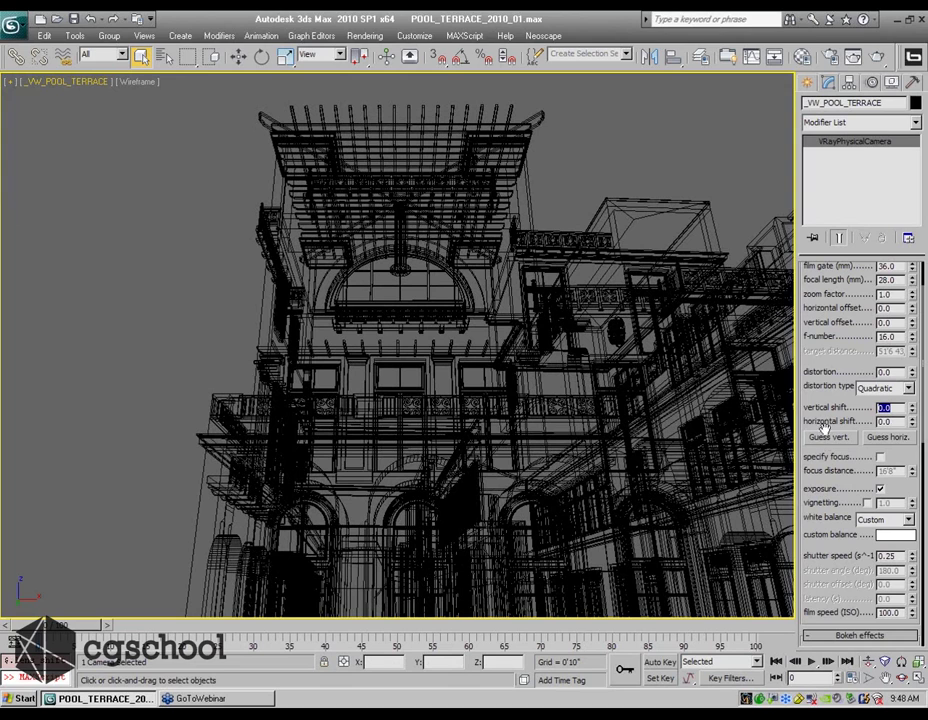
{"action": "left_click", "coordinate": [832, 440]}
{"action": "left_click", "coordinate": [832, 440]}
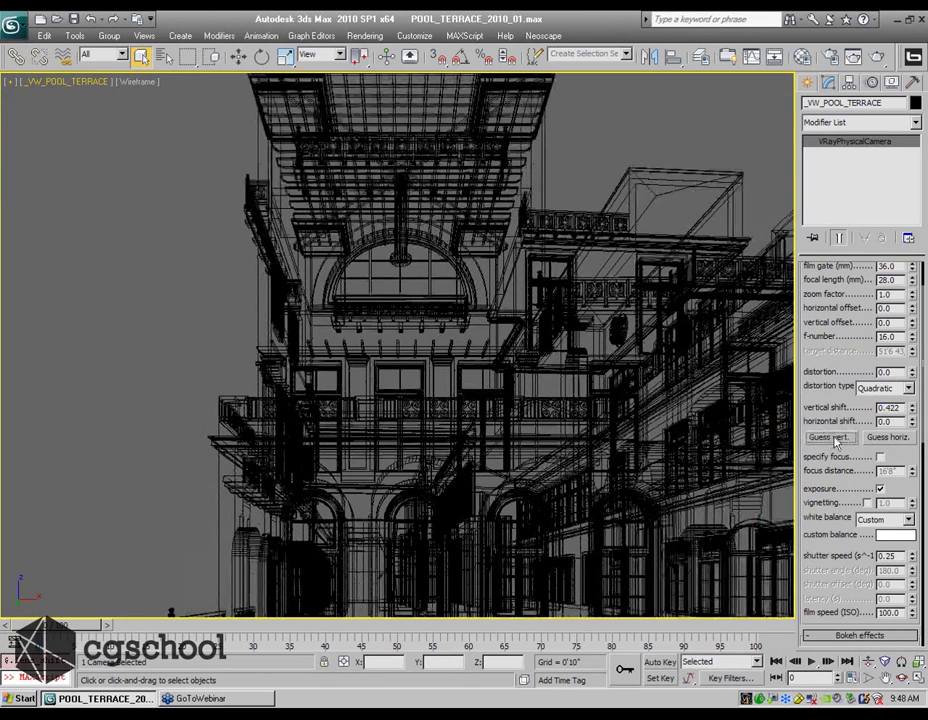
{"action": "key", "text": "shift+f"}
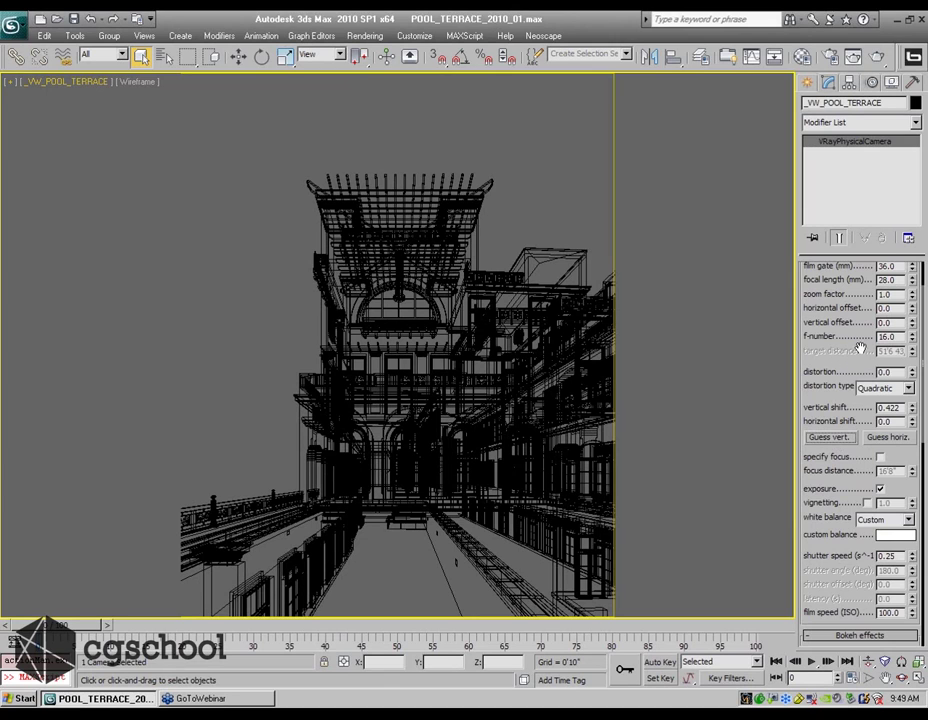
{"action": "scroll", "coordinate": [857, 341], "scroll_direction": "down", "scroll_amount": 1}
{"action": "scroll", "coordinate": [857, 341], "scroll_direction": "down", "scroll_amount": 2}
{"action": "scroll", "coordinate": [890, 352], "scroll_direction": "down", "scroll_amount": 4}
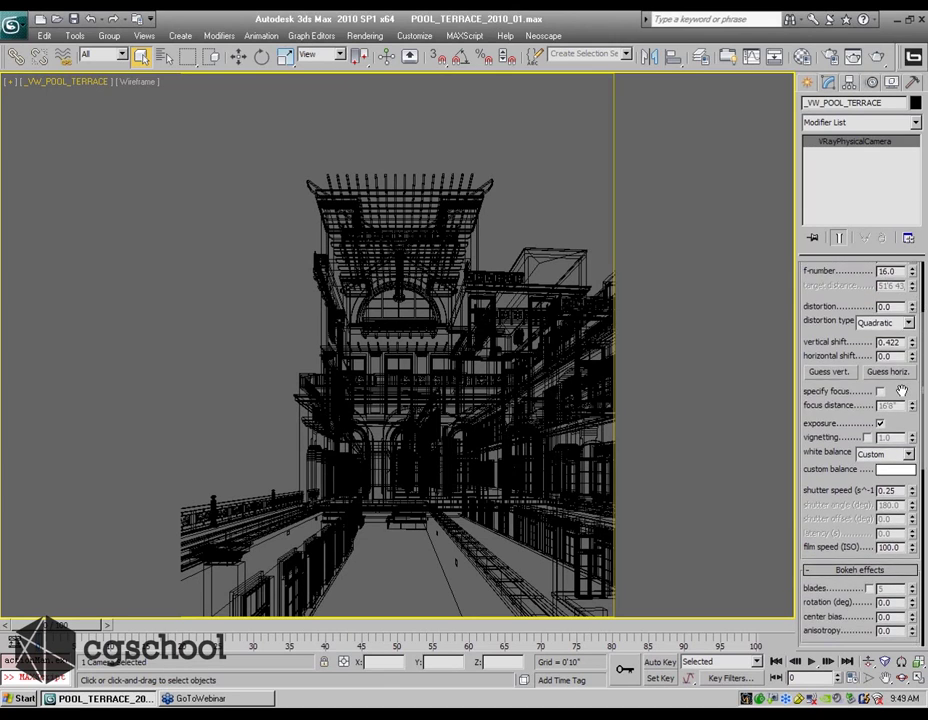
{"action": "left_click_drag", "start_coordinate": [896, 354], "coordinate": [897, 338]}
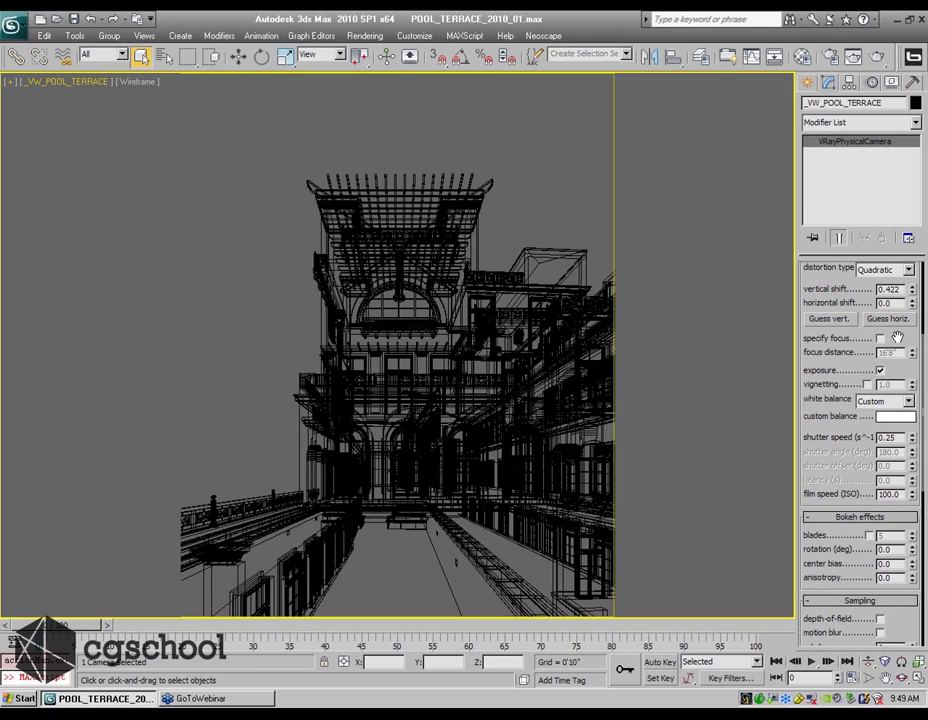
Choose Neutral from the physical camera's white balance list
{"action": "left_click", "coordinate": [889, 402]}
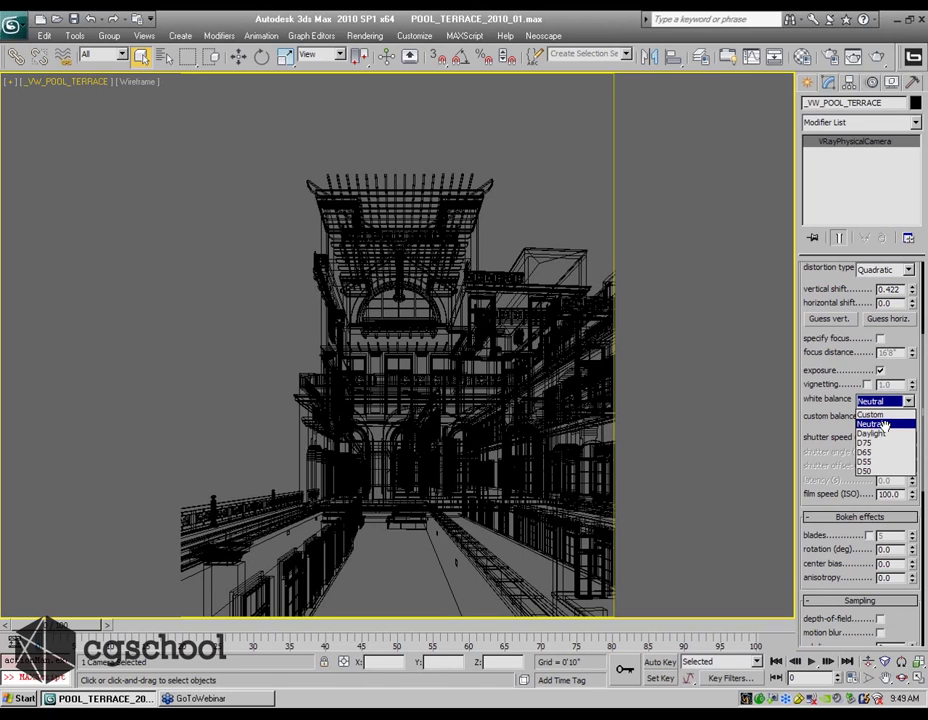
{"action": "left_click", "coordinate": [884, 425]}
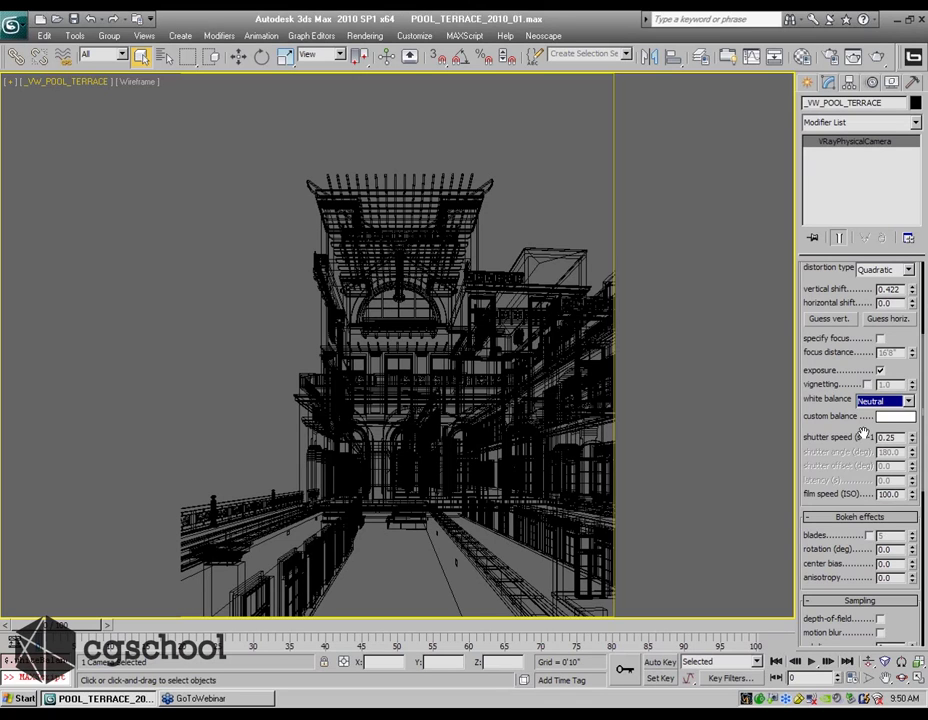
Switch the camera's white balance from Neutral to D65, then reopen the preset list
{"action": "left_click", "coordinate": [245, 699]}
{"action": "left_click", "coordinate": [884, 401]}
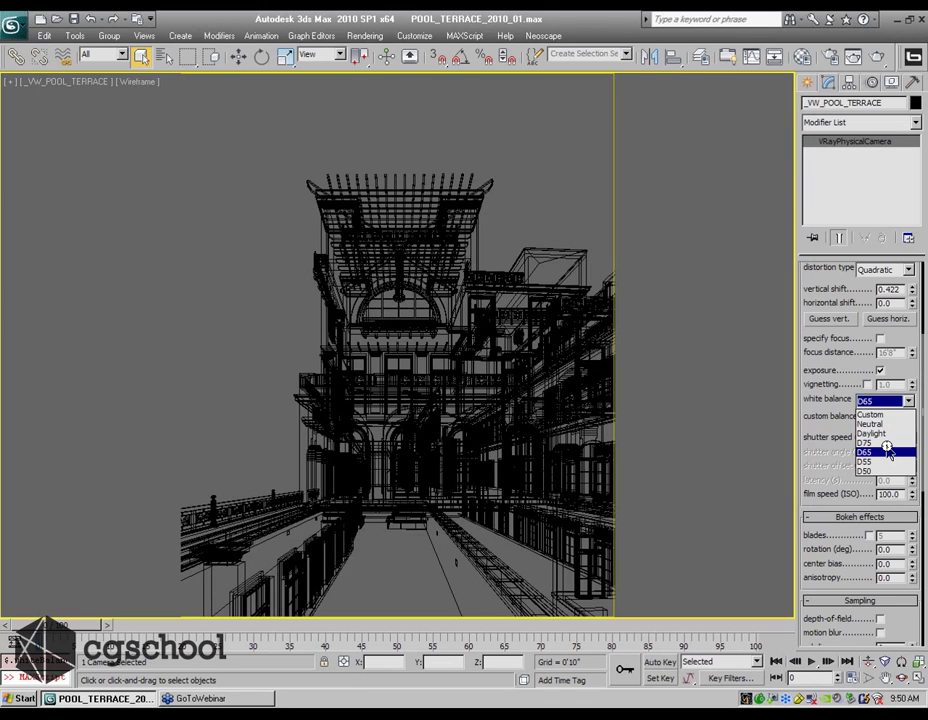
{"action": "left_click", "coordinate": [885, 451]}
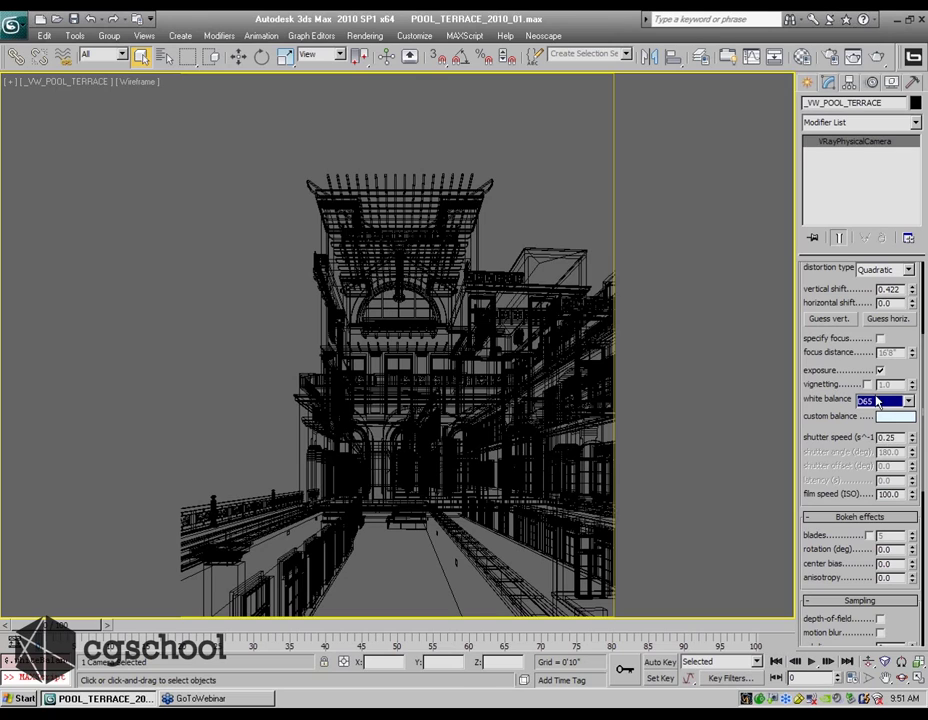
{"action": "left_click", "coordinate": [885, 401]}
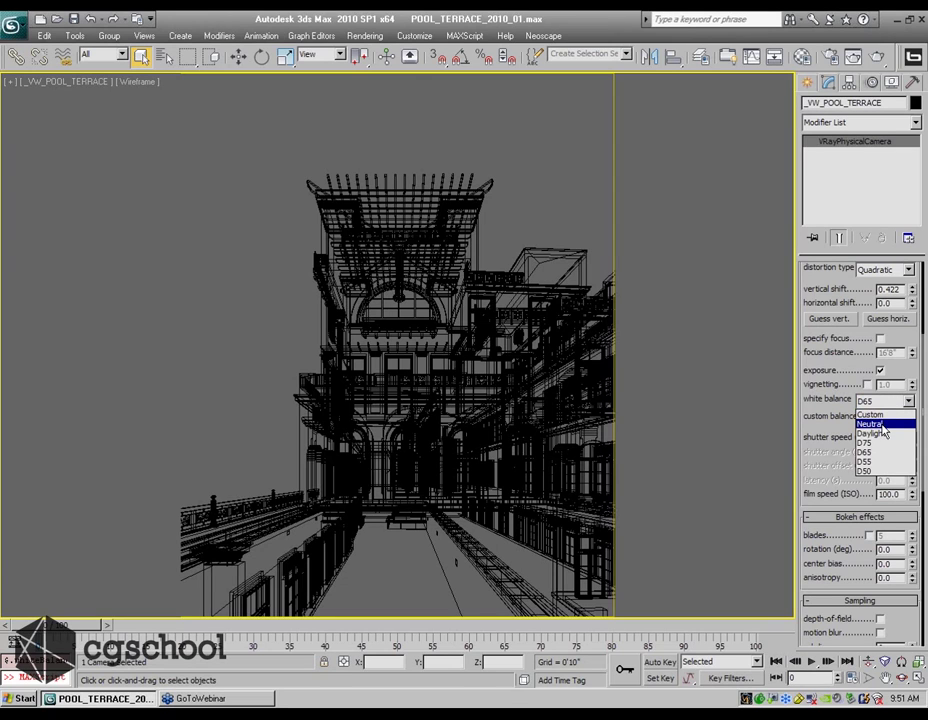
Pick Neutral white balance in place of D65 and scroll the command panel down
{"action": "left_click", "coordinate": [884, 424]}
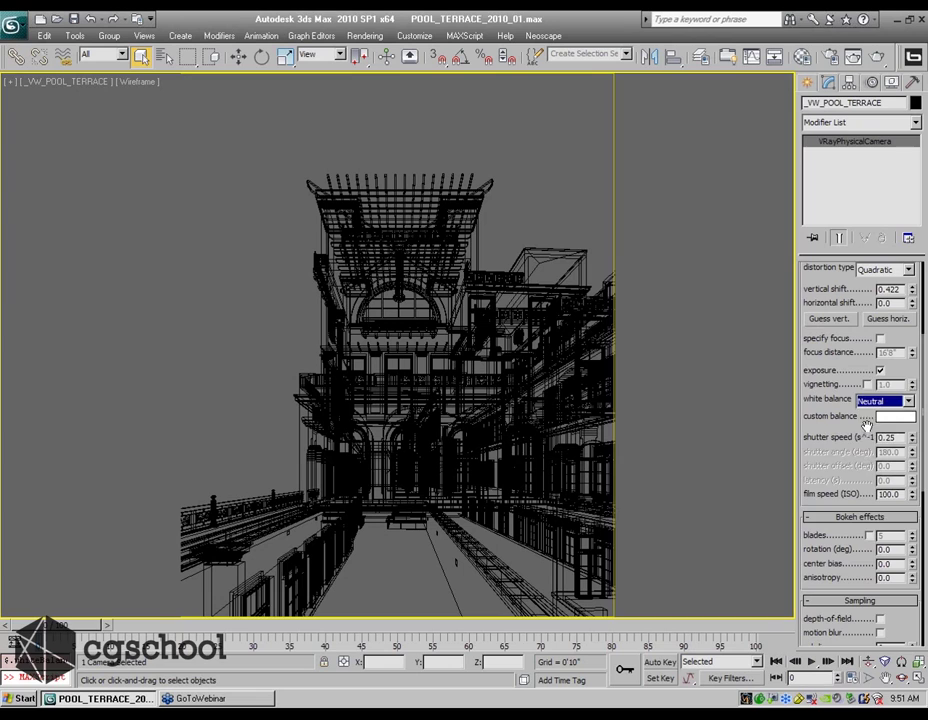
{"action": "left_click_drag", "start_coordinate": [866, 435], "coordinate": [863, 493]}
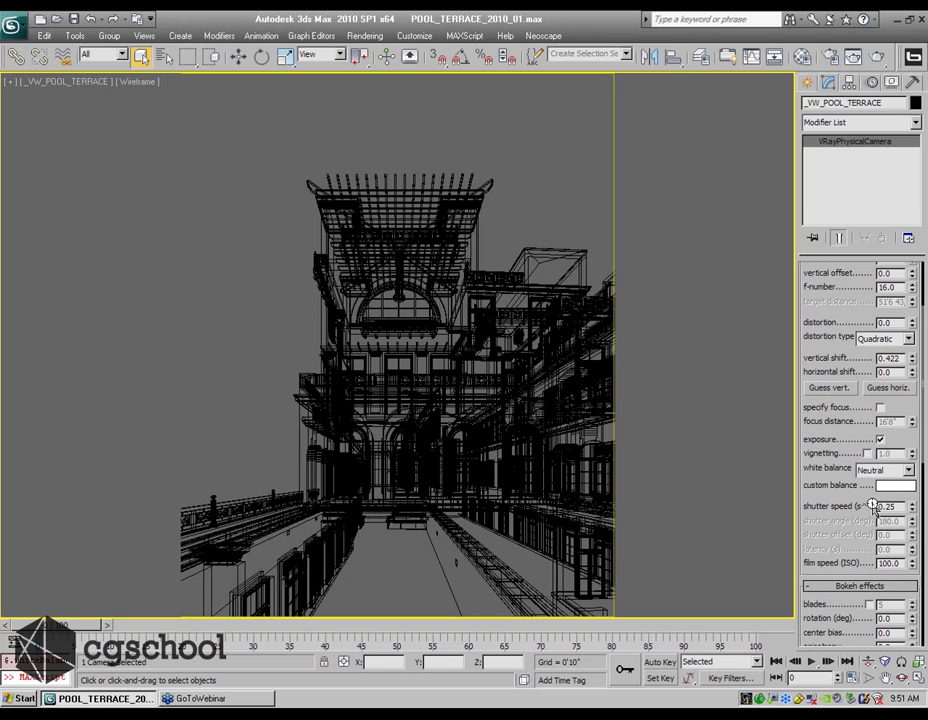
Replace the 0.25 shutter speed value with 125
{"action": "double_click", "coordinate": [894, 507]}
{"action": "type", "text": "100"}
{"action": "key", "text": "BackSpace"}
{"action": "key", "text": "BackSpace"}
{"action": "type", "text": "25"}
{"action": "left_click", "coordinate": [891, 507]}
Launch Firefox from the Start menu and search Google for 'exposure value chart'
{"action": "left_click", "coordinate": [22, 698]}
{"action": "left_click", "coordinate": [68, 386]}
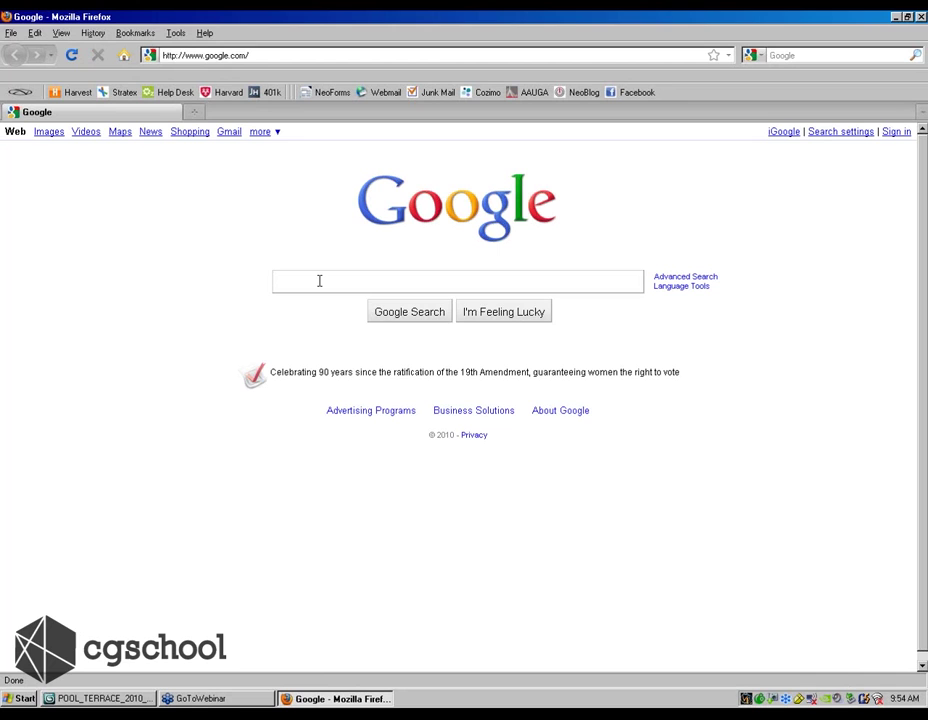
{"action": "type", "text": "exposure "}
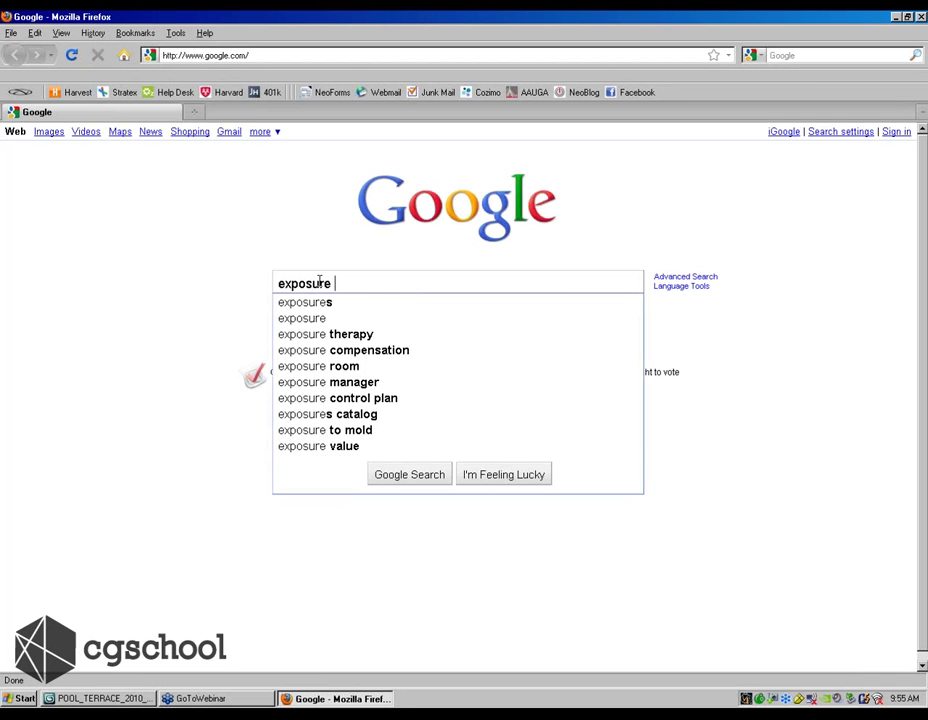
{"action": "type", "text": "value chart"}
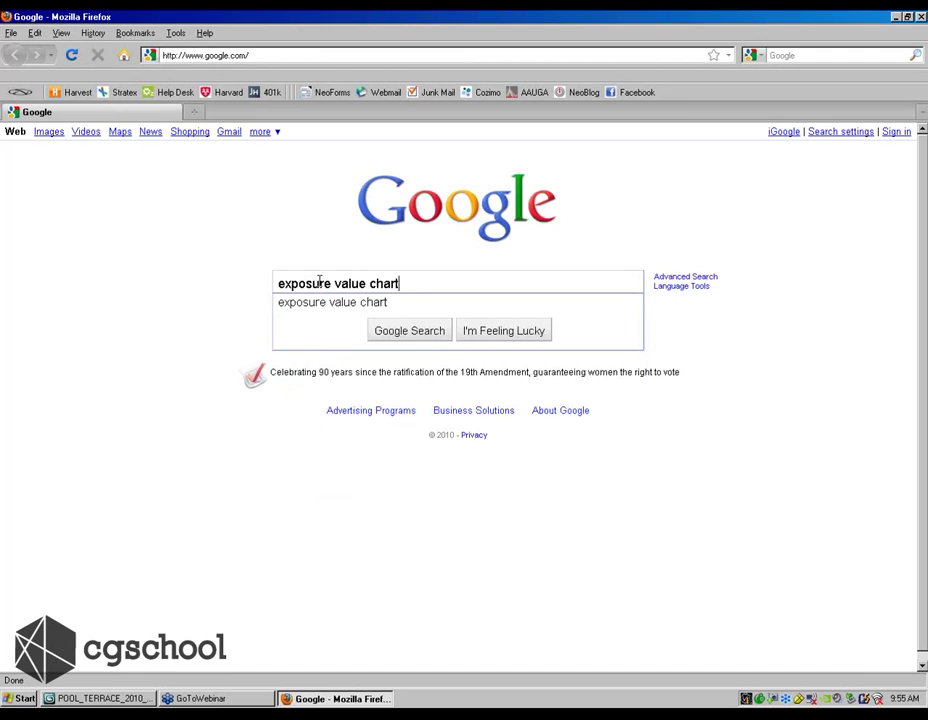
{"action": "key", "text": "Return"}
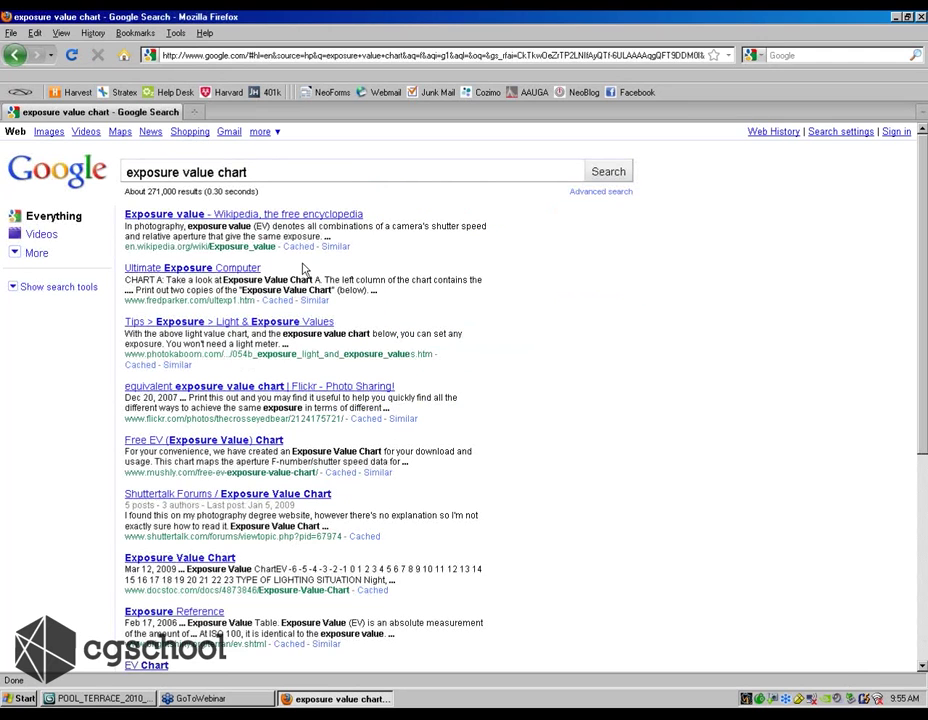
Open the Wikipedia Exposure value article and mark the 1/125 s time at EV 15, f/16
{"action": "left_click", "coordinate": [205, 216]}
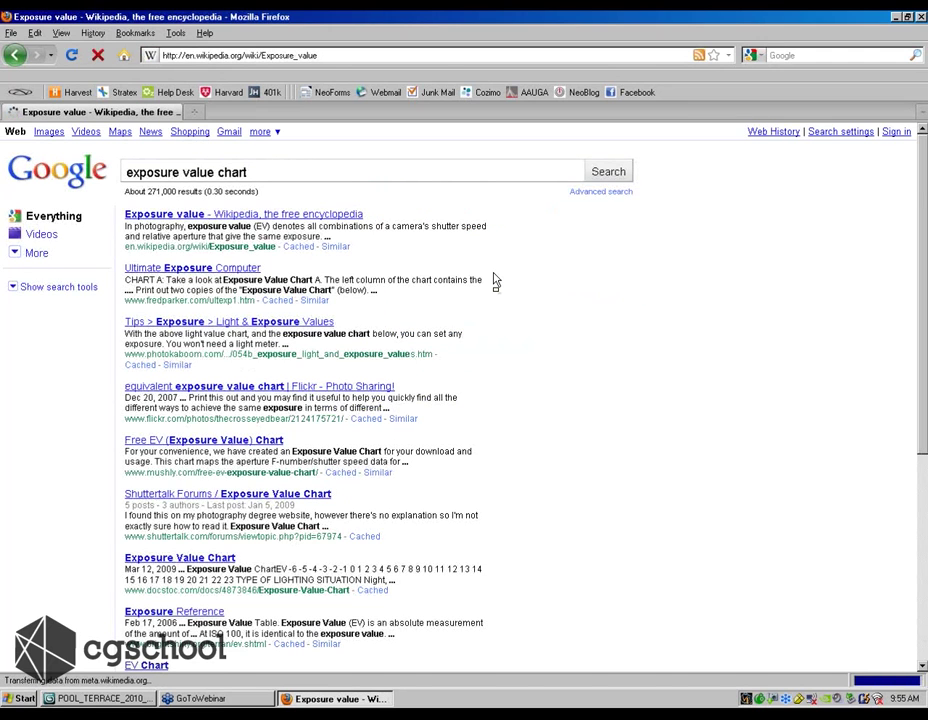
{"action": "scroll", "coordinate": [493, 283], "scroll_direction": "down", "scroll_amount": 15}
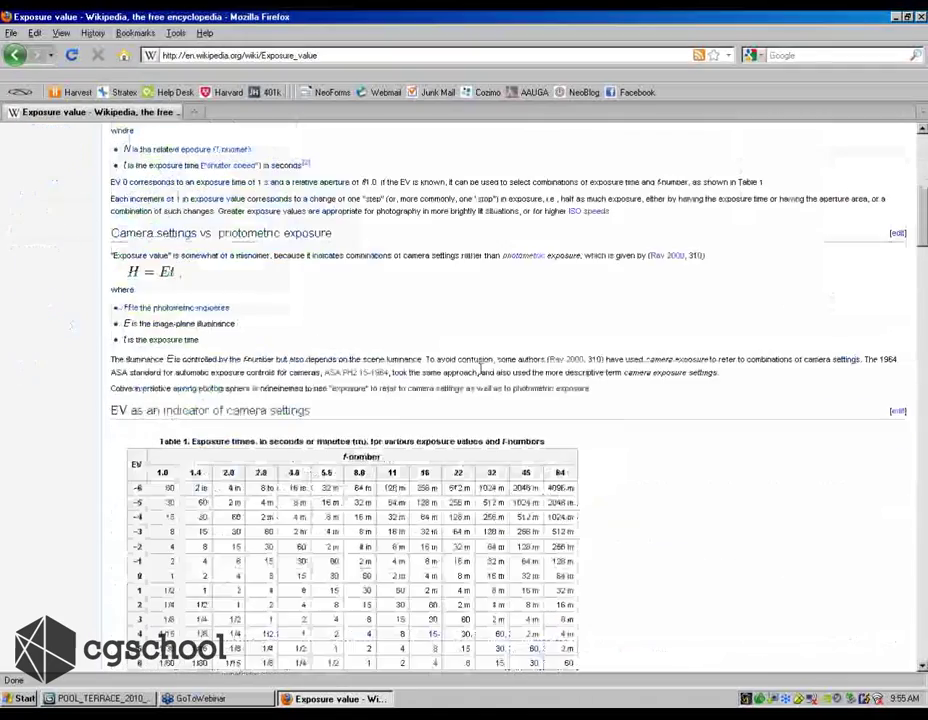
{"action": "scroll", "coordinate": [695, 427], "scroll_direction": "down", "scroll_amount": 1}
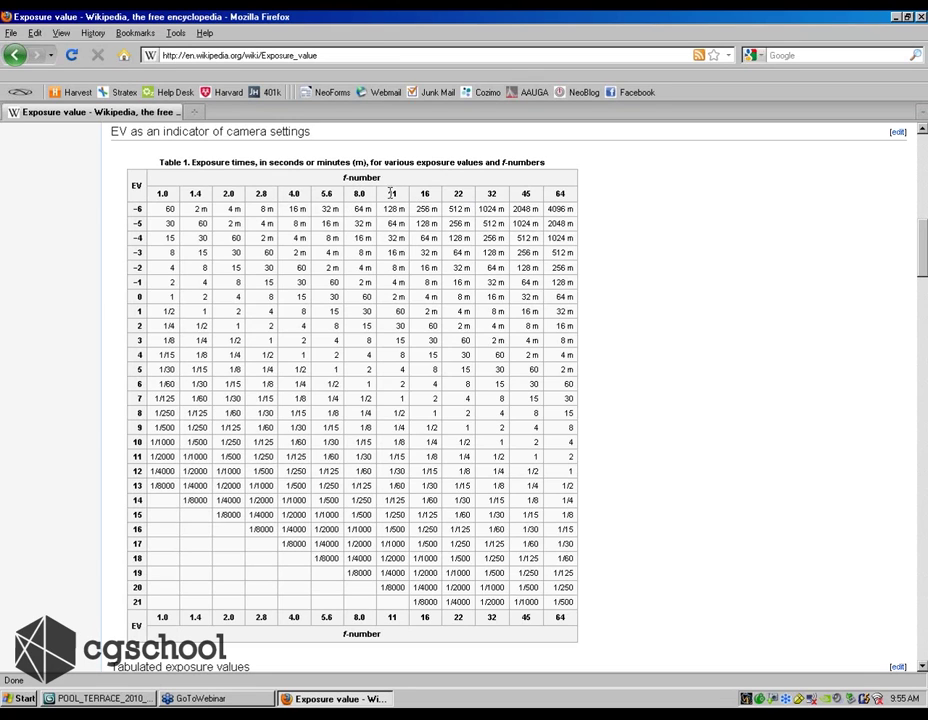
{"action": "double_click", "coordinate": [422, 197]}
{"action": "double_click", "coordinate": [427, 515]}
In Table 2, mark EV 15 for typical full-sunlight scenes, then scroll back toward Table 1
{"action": "scroll", "coordinate": [603, 491], "scroll_direction": "down", "scroll_amount": 1}
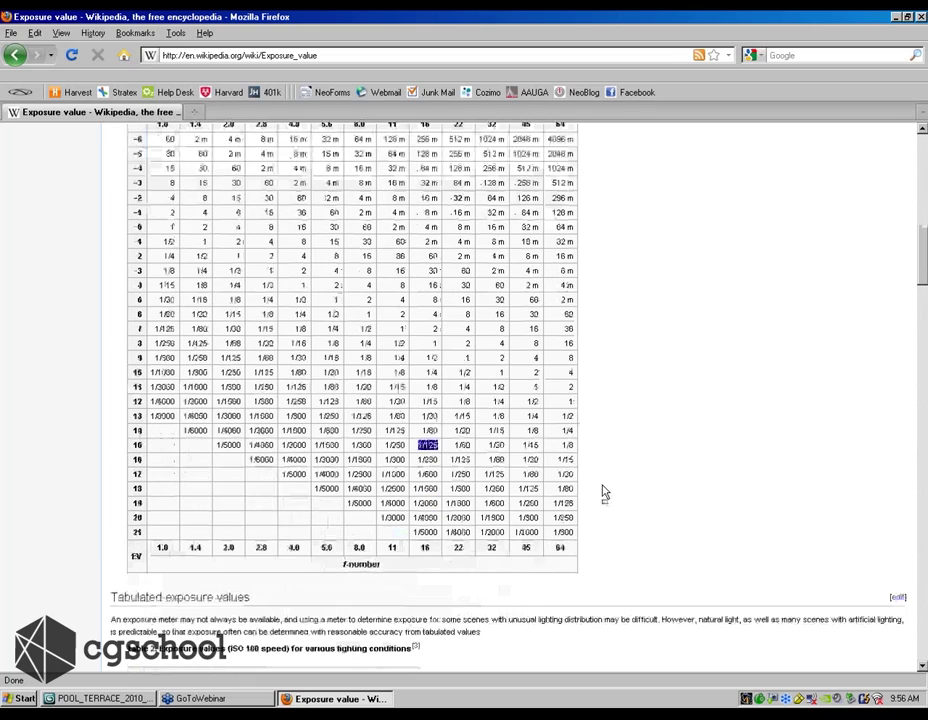
{"action": "scroll", "coordinate": [603, 491], "scroll_direction": "down", "scroll_amount": 1}
{"action": "scroll", "coordinate": [603, 491], "scroll_direction": "down", "scroll_amount": 2}
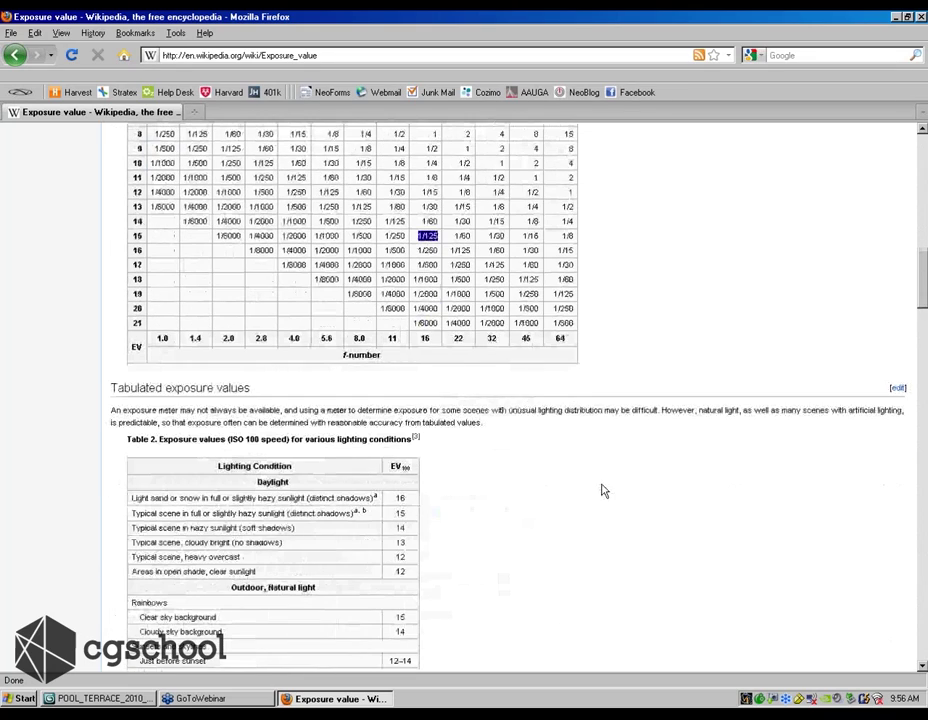
{"action": "scroll", "coordinate": [401, 398], "scroll_direction": "up", "scroll_amount": 4}
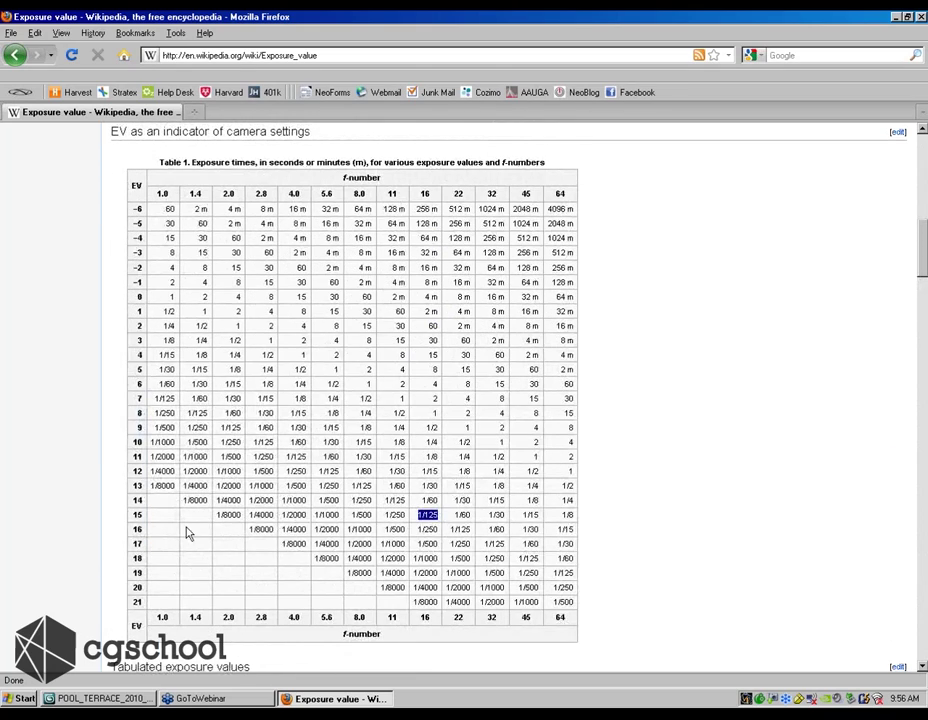
{"action": "scroll", "coordinate": [228, 410], "scroll_direction": "down", "scroll_amount": 8}
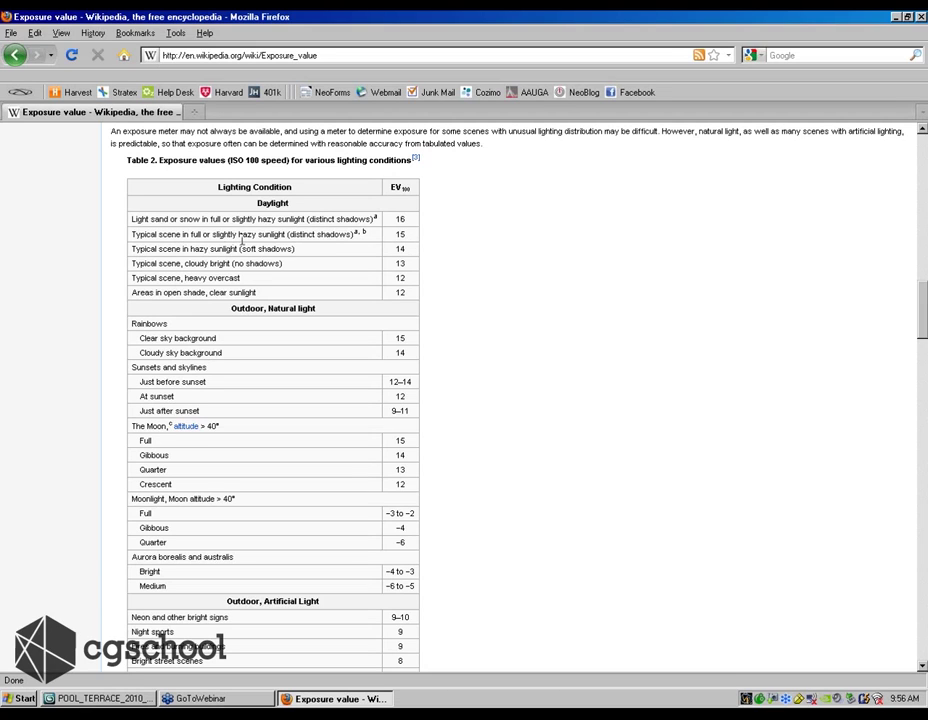
{"action": "double_click", "coordinate": [399, 234]}
{"action": "scroll", "coordinate": [465, 318], "scroll_direction": "up", "scroll_amount": 10}
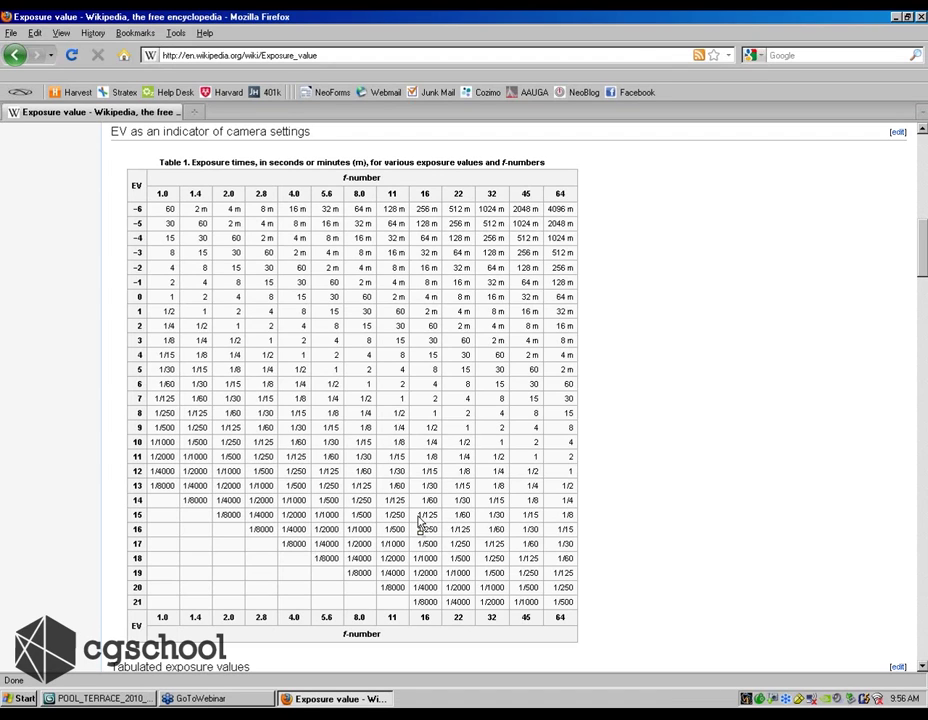
Highlight 'hazy sunlight (soft shadows)' in Table 2 along with its EV rating of 14
{"action": "scroll", "coordinate": [610, 440], "scroll_direction": "down", "scroll_amount": 7}
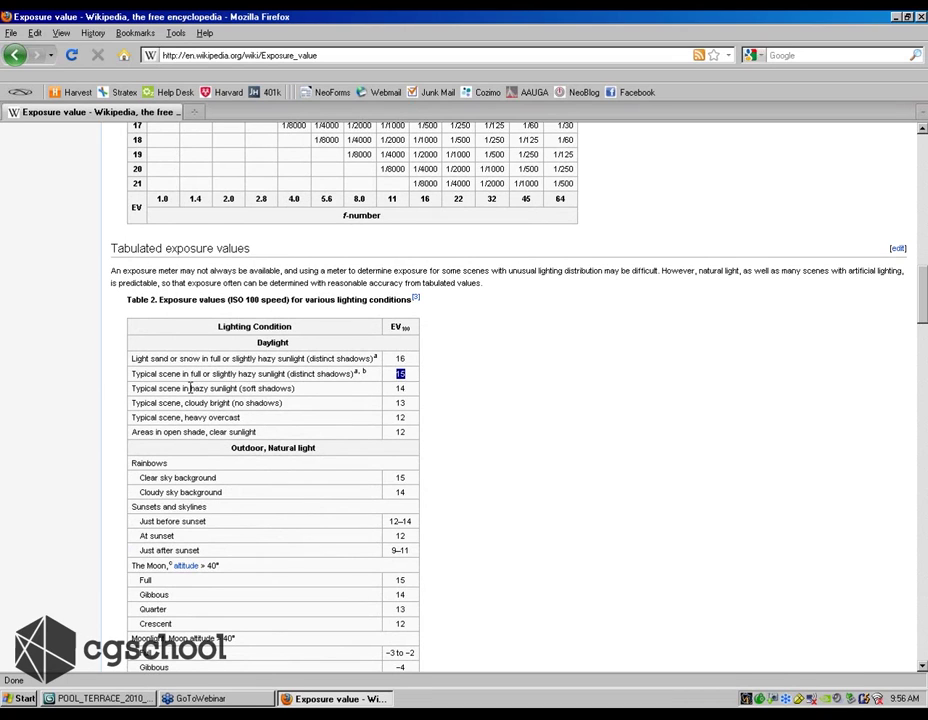
{"action": "left_click_drag", "start_coordinate": [190, 388], "coordinate": [305, 393]}
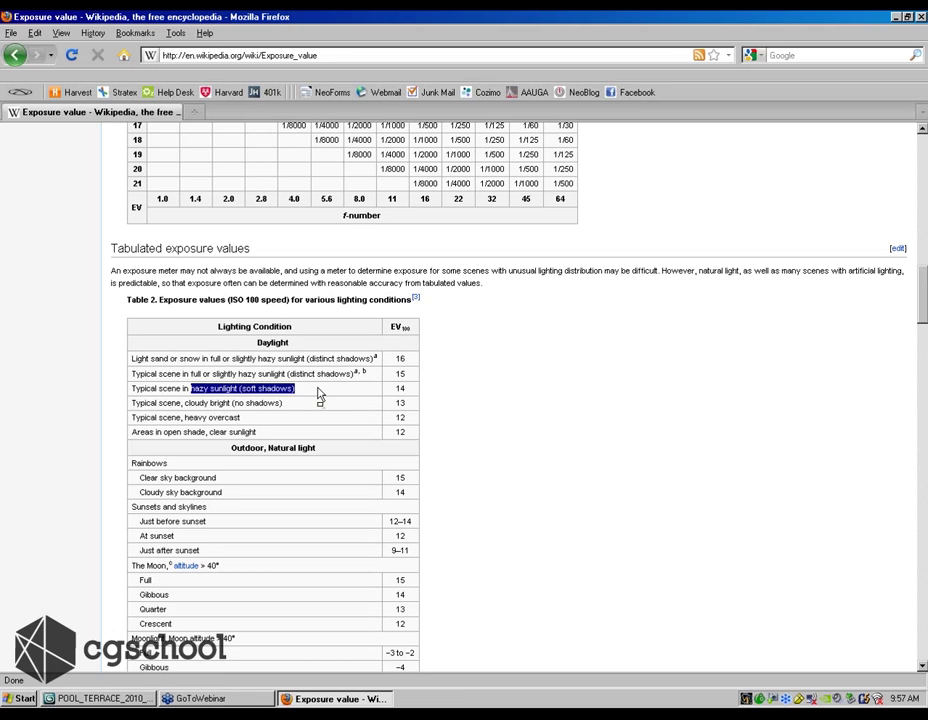
{"action": "left_click_drag", "start_coordinate": [407, 390], "coordinate": [389, 393]}
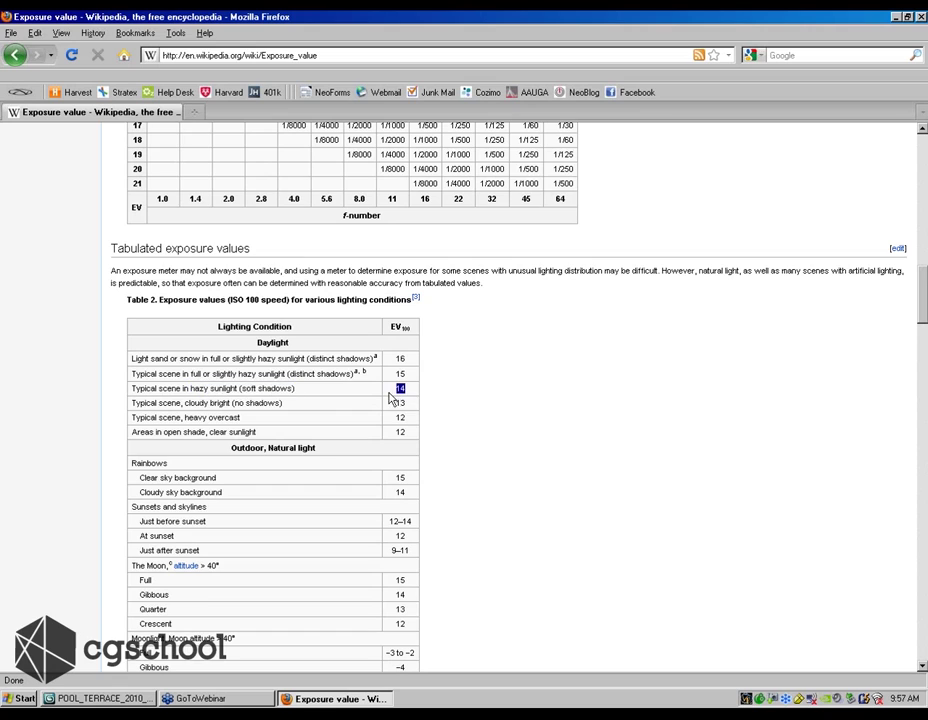
{"action": "scroll", "coordinate": [480, 401], "scroll_direction": "up", "scroll_amount": 6}
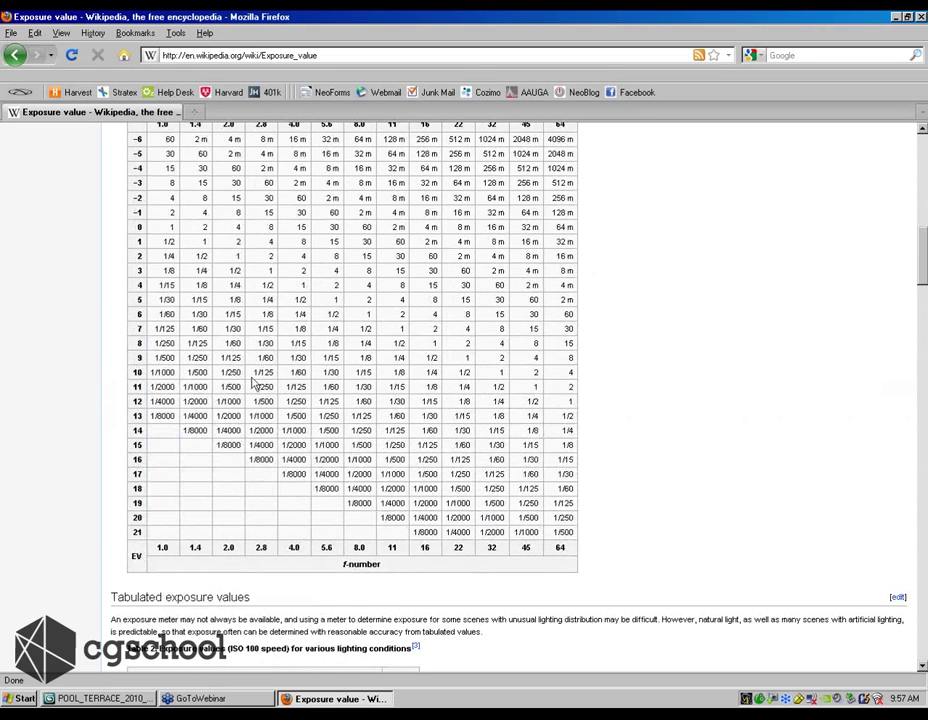
Highlight the 1/60 second exposure time at EV 14, f/16 in Table 1
{"action": "scroll", "coordinate": [155, 440], "scroll_direction": "up", "scroll_amount": 1}
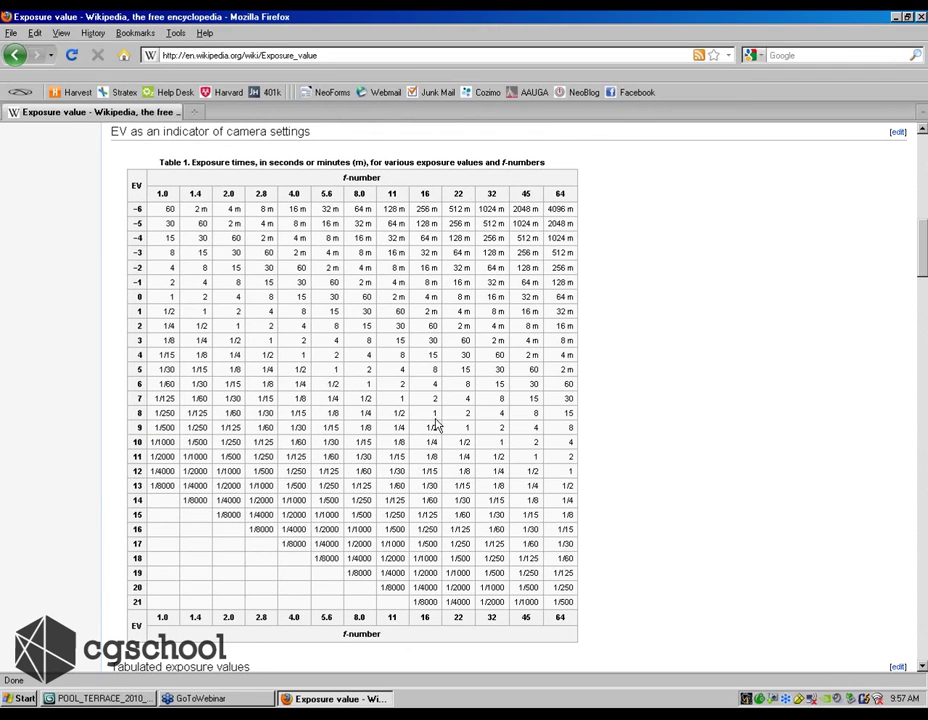
{"action": "double_click", "coordinate": [432, 500]}
{"action": "triple_click", "coordinate": [423, 504]}
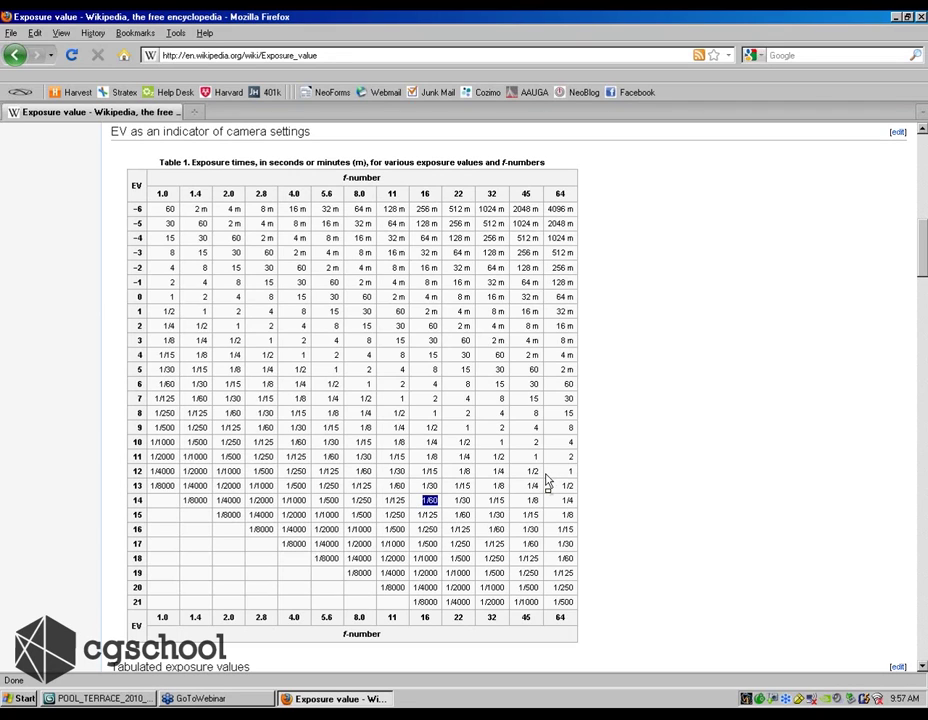